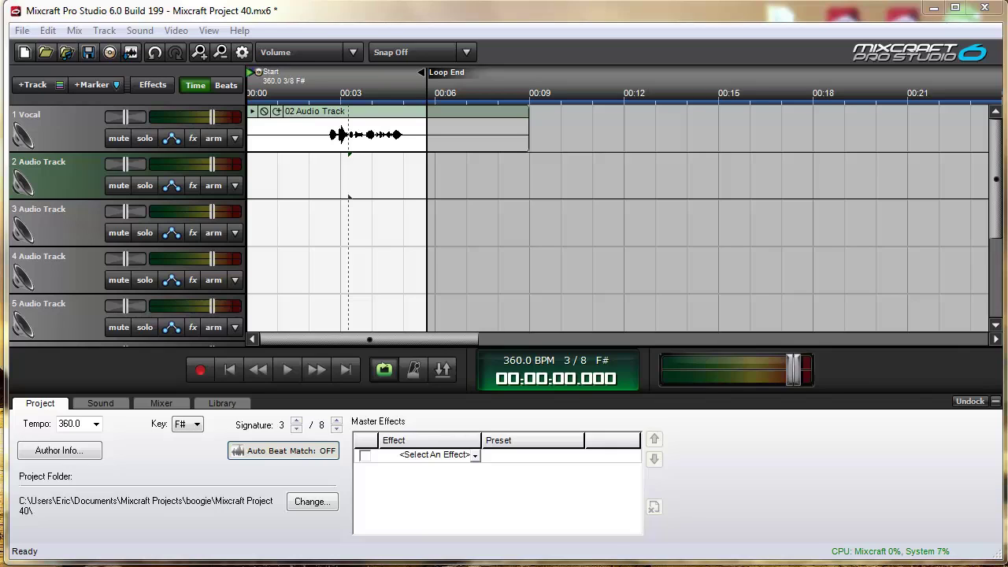
Select the Vocal clip and play it once to hear the background noise.
{"action": "left_click", "coordinate": [321, 148]}
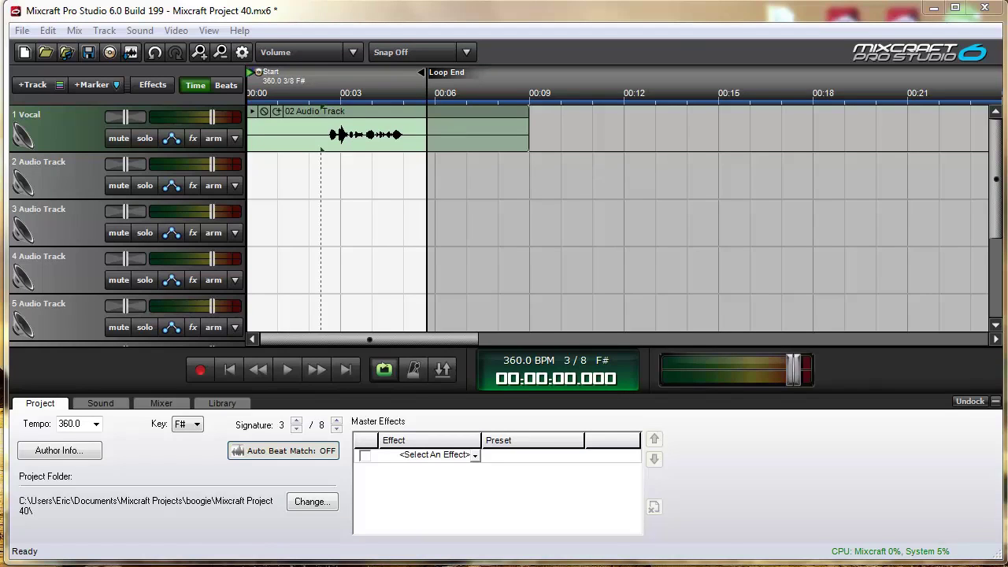
{"action": "left_click", "coordinate": [287, 370]}
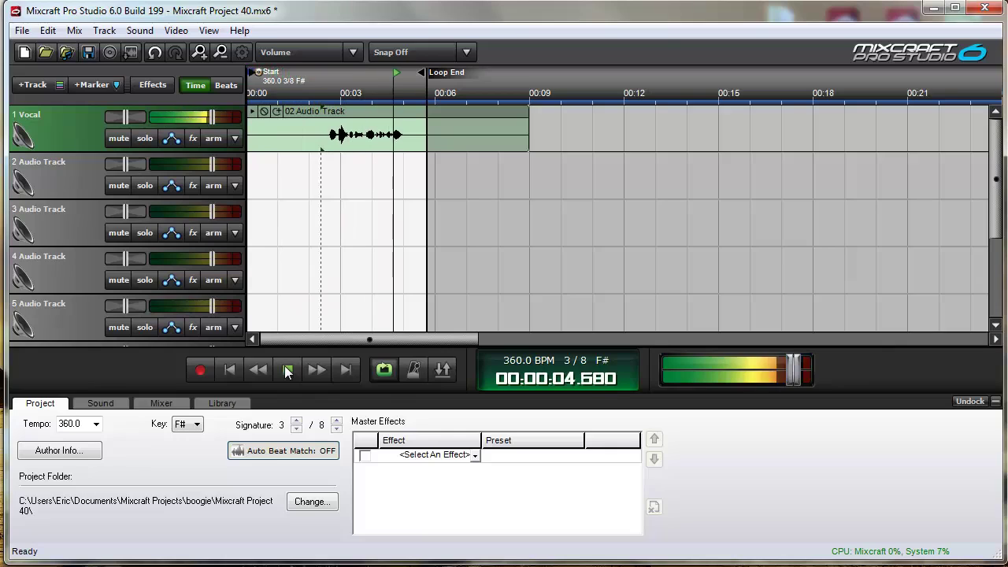
{"action": "left_click", "coordinate": [287, 370]}
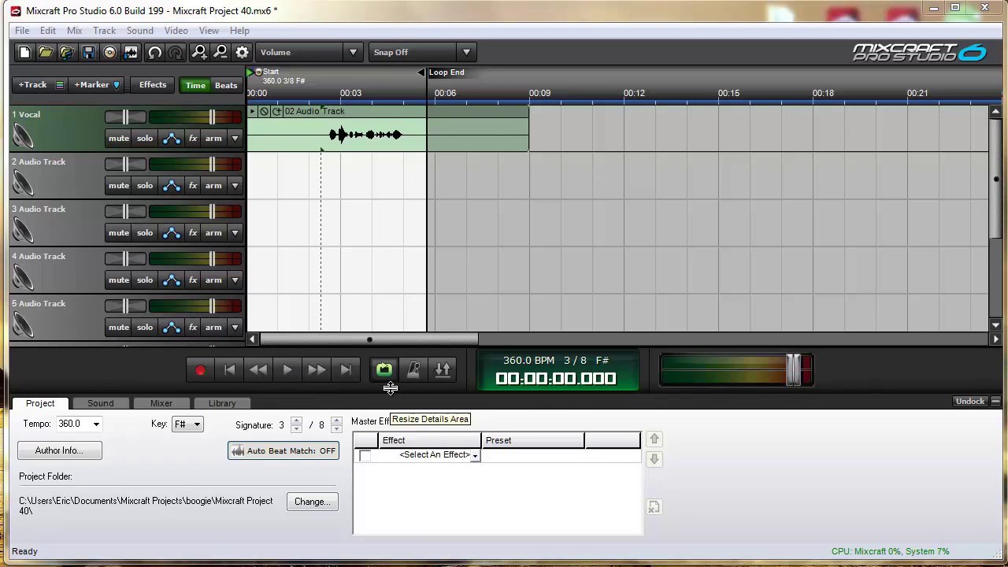
{"action": "mouse_move", "coordinate": [308, 144]}
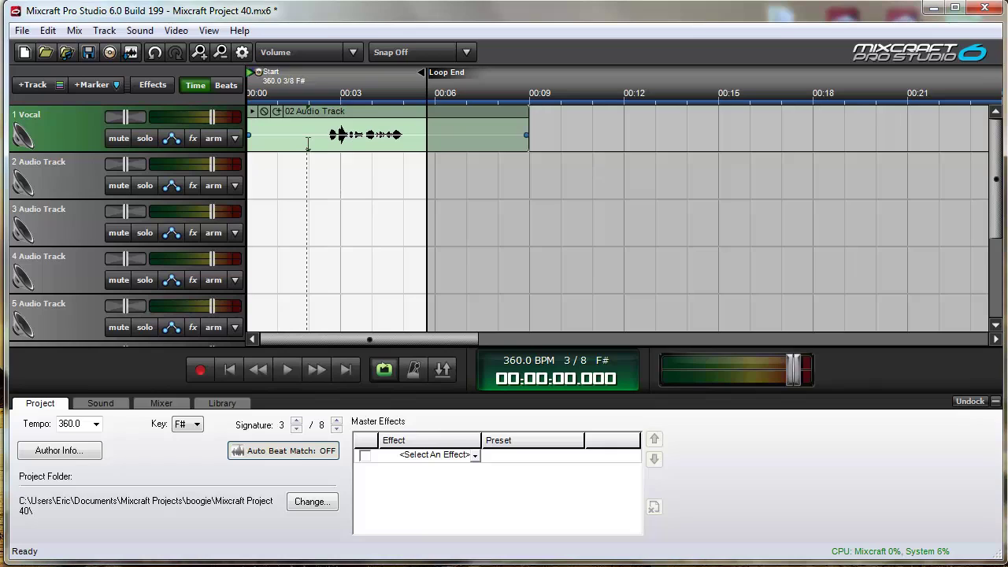
{"action": "left_click", "coordinate": [116, 403]}
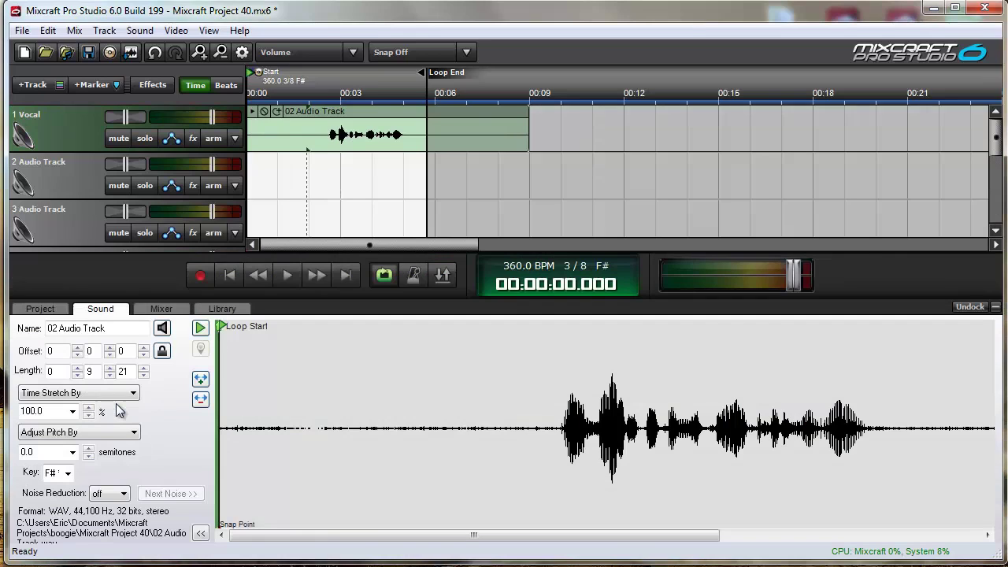
{"action": "left_click", "coordinate": [41, 307]}
{"action": "left_click", "coordinate": [322, 179]}
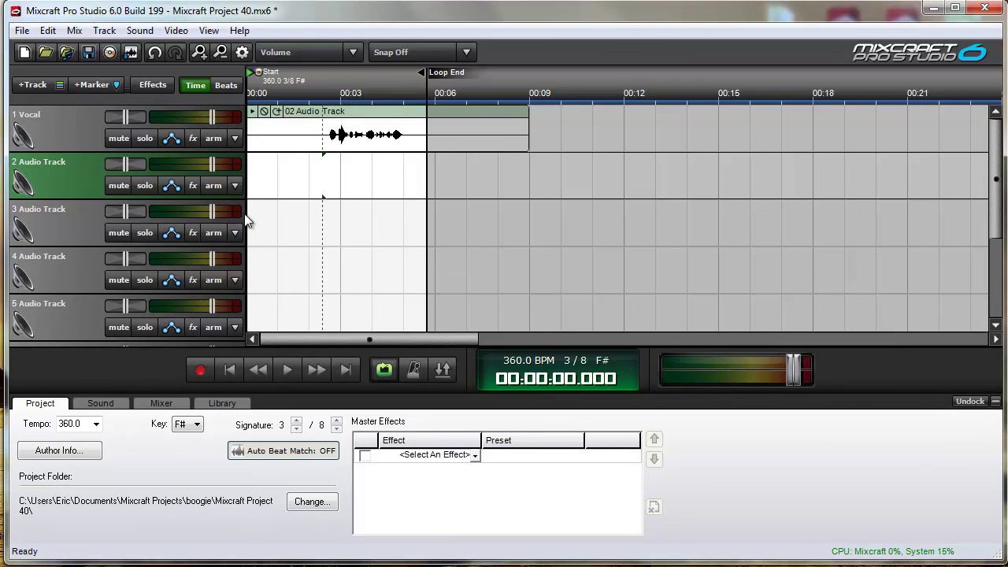
{"action": "left_click", "coordinate": [291, 148]}
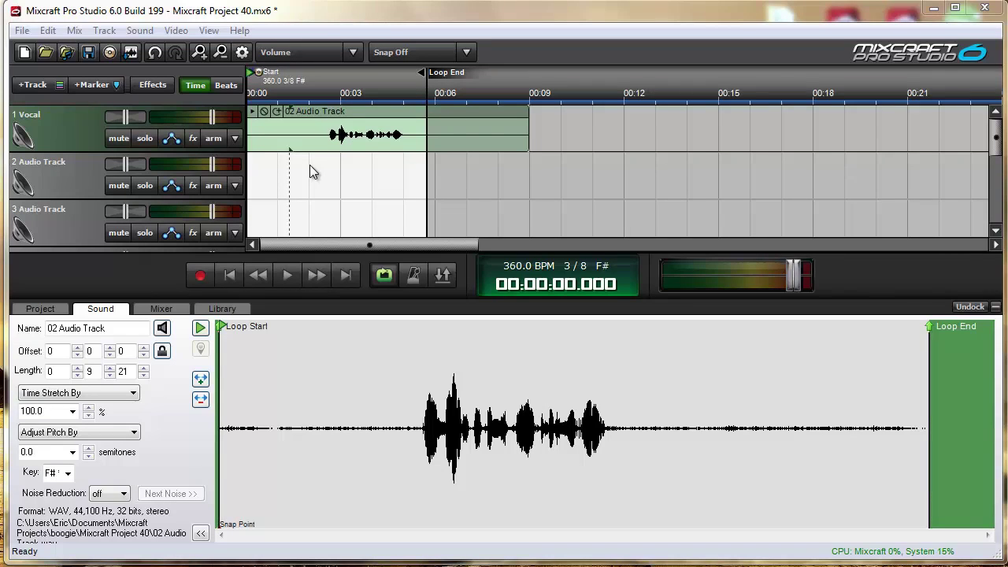
Apply 10% noise reduction and move the noise markers to the opening silence.
{"action": "left_click", "coordinate": [114, 496]}
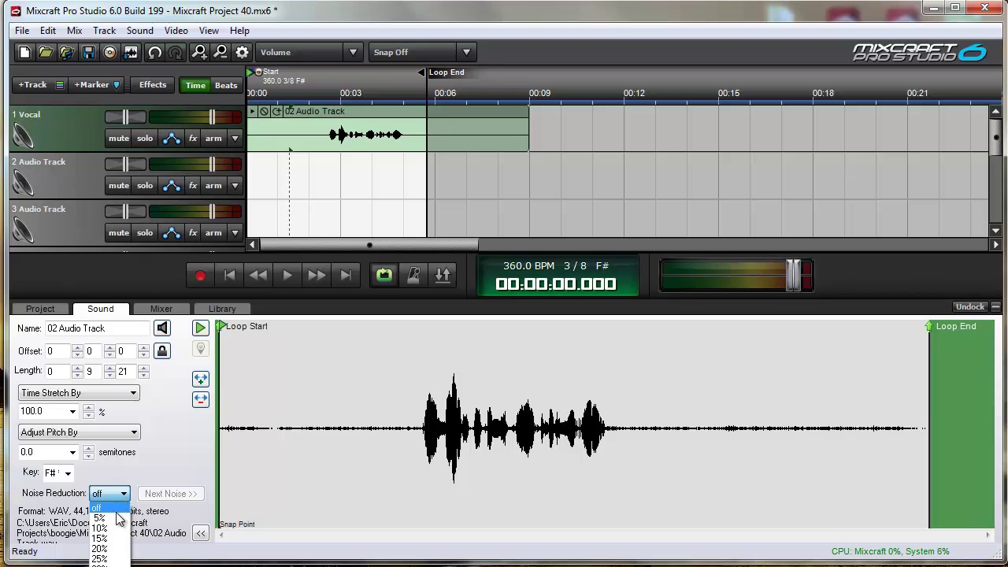
{"action": "left_click", "coordinate": [118, 528]}
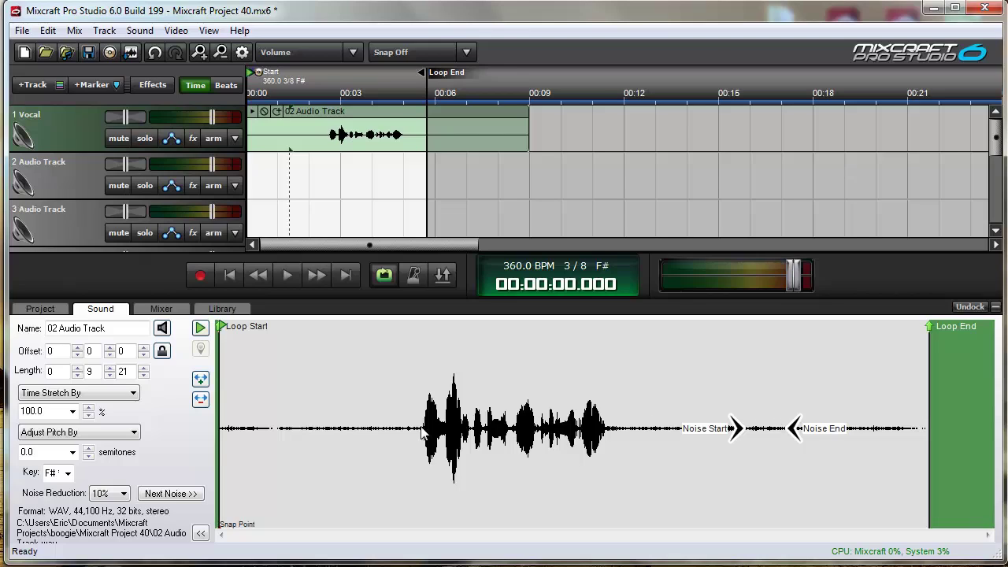
{"action": "left_click", "coordinate": [189, 498]}
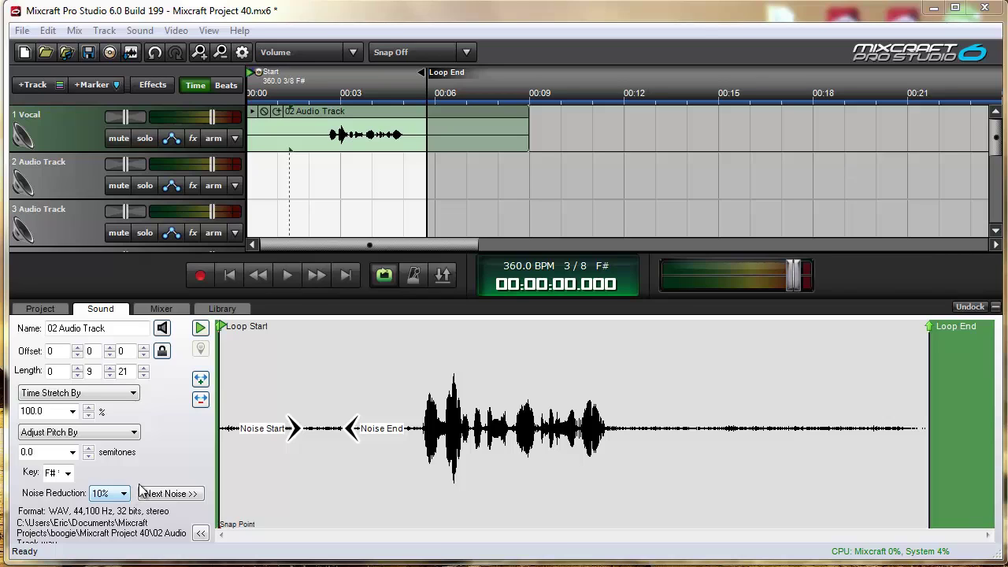
Stretch the noise sample to about 0.75–2.25 seconds, ending where the voice begins.
{"action": "left_click_drag", "start_coordinate": [285, 441], "coordinate": [250, 437]}
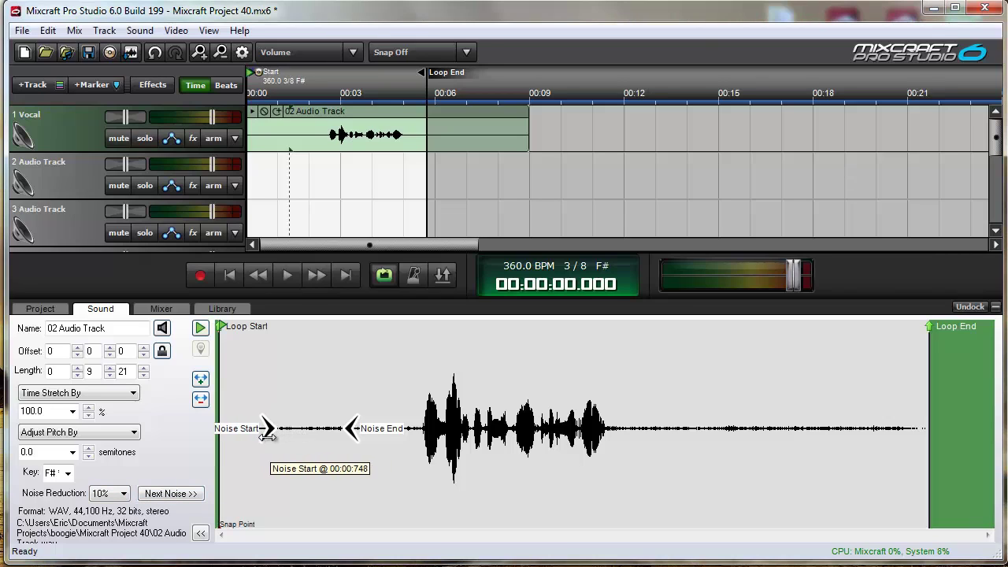
{"action": "left_click_drag", "start_coordinate": [344, 437], "coordinate": [403, 429]}
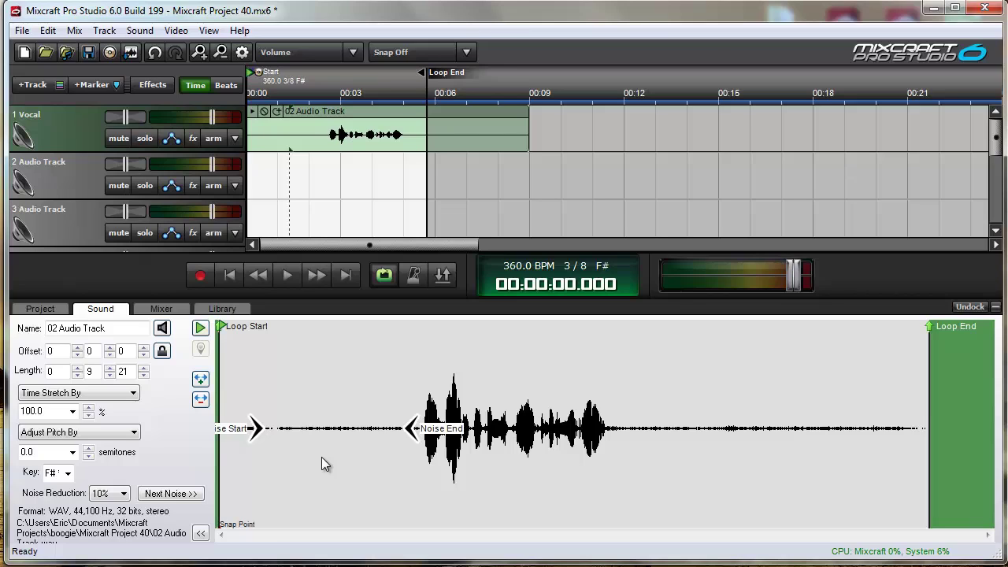
Raise noise reduction through 20%, 30%, 40% to 50% while the clip plays.
{"action": "left_click", "coordinate": [290, 275]}
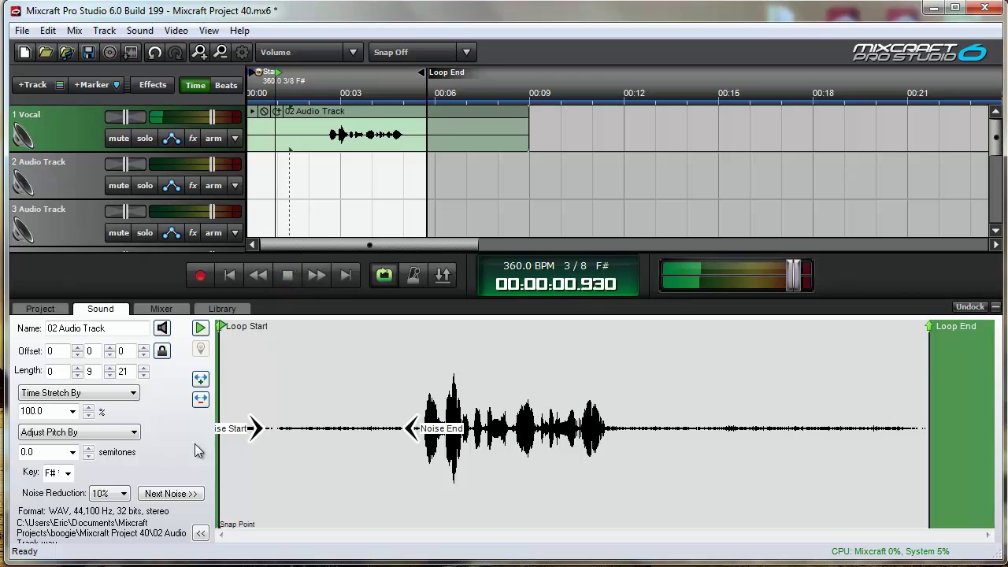
{"action": "left_click", "coordinate": [123, 494]}
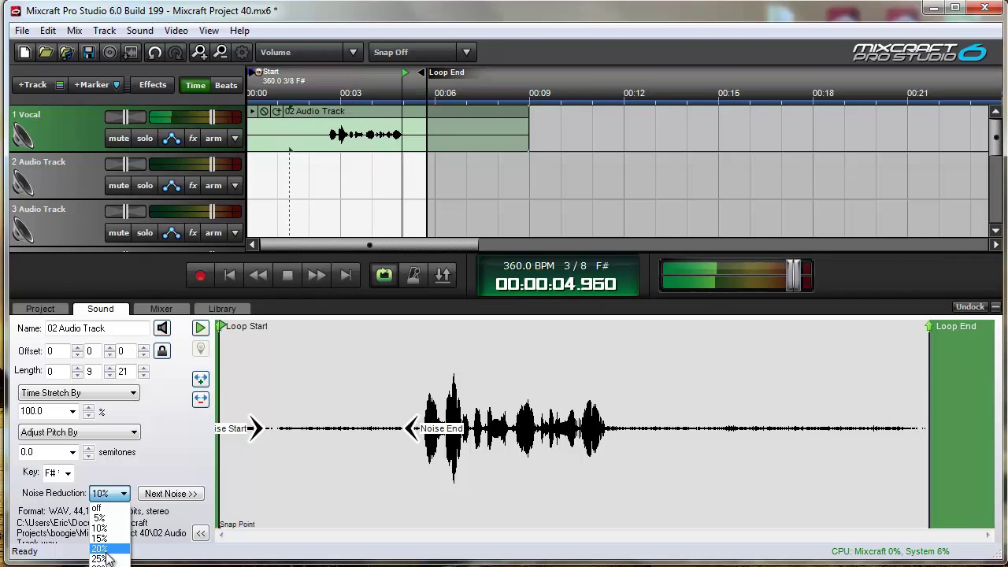
{"action": "left_click", "coordinate": [107, 549]}
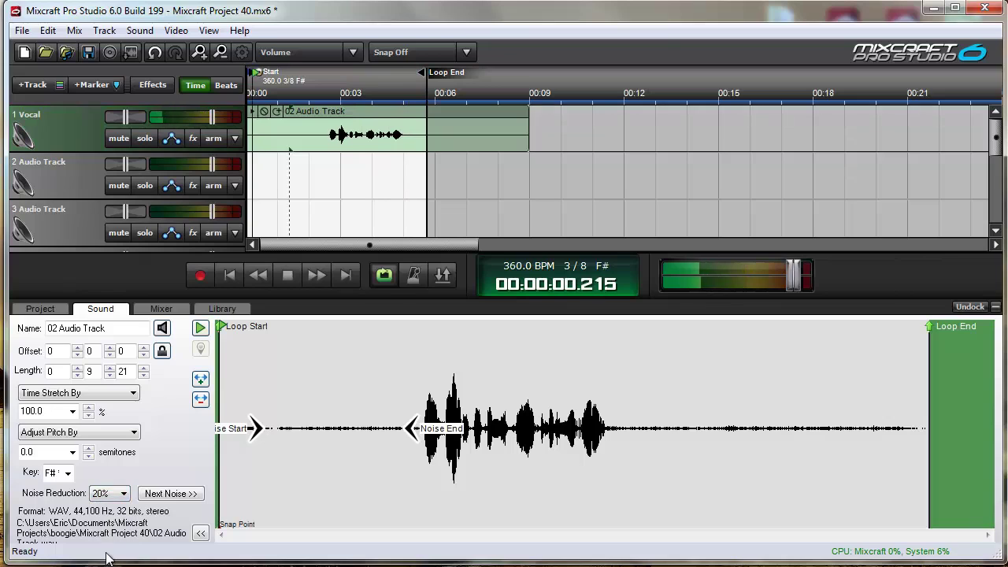
{"action": "left_click", "coordinate": [124, 494]}
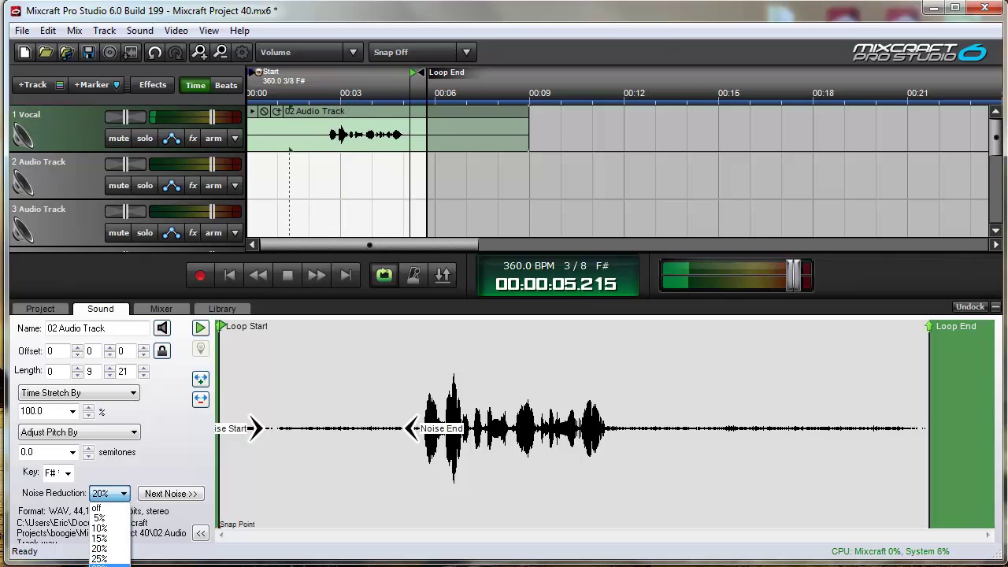
{"action": "left_click", "coordinate": [100, 516]}
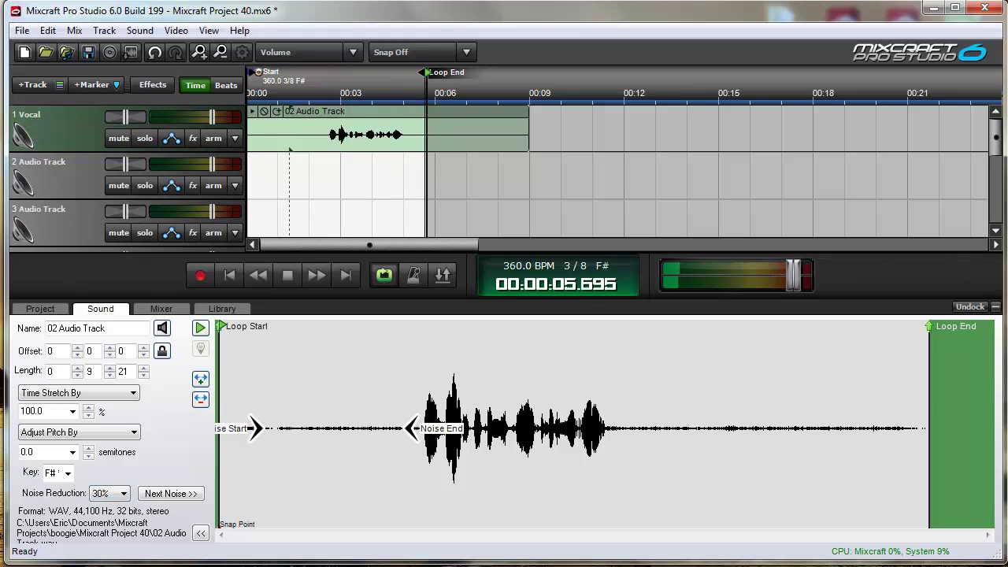
{"action": "left_click", "coordinate": [123, 494]}
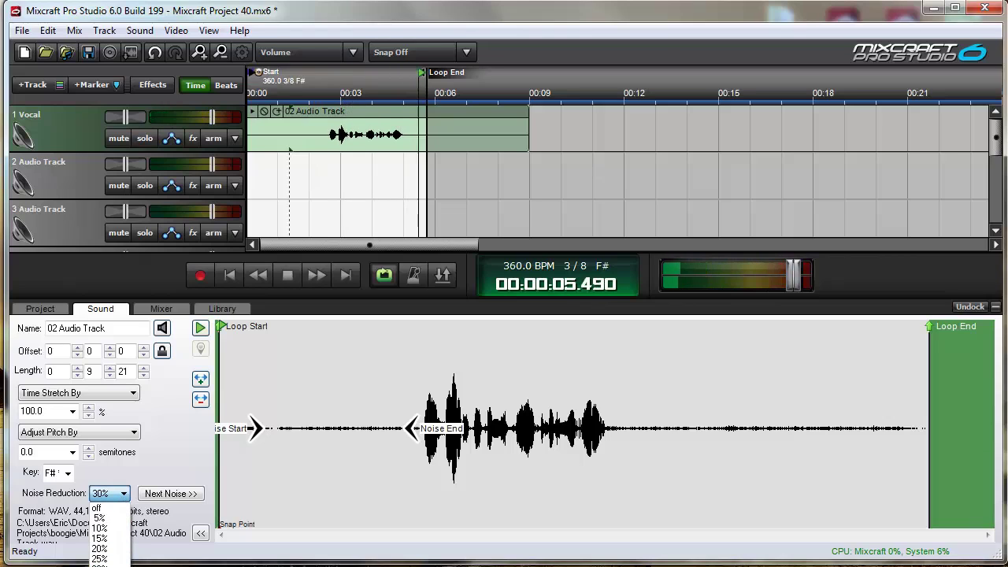
{"action": "left_click", "coordinate": [100, 566]}
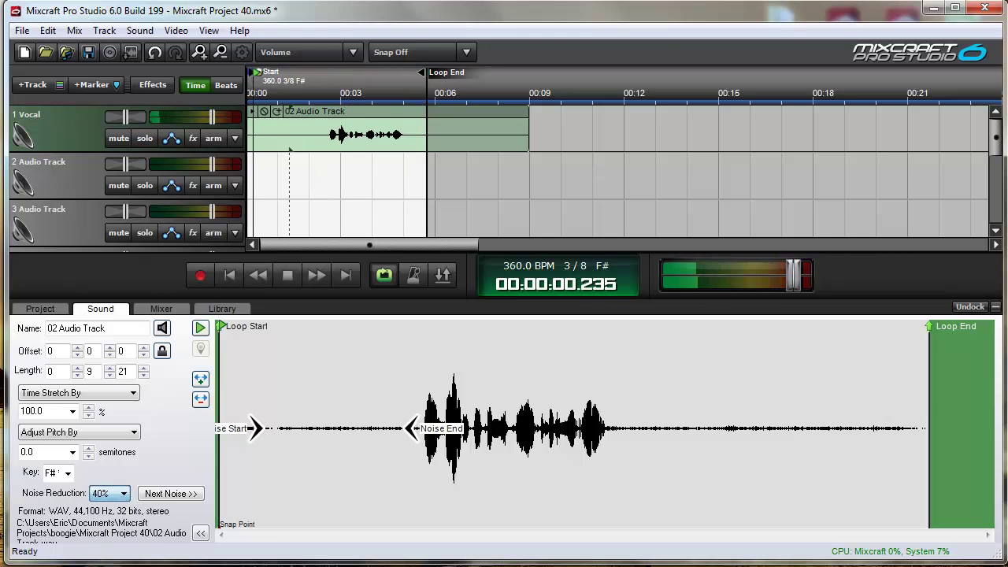
{"action": "left_click", "coordinate": [123, 494]}
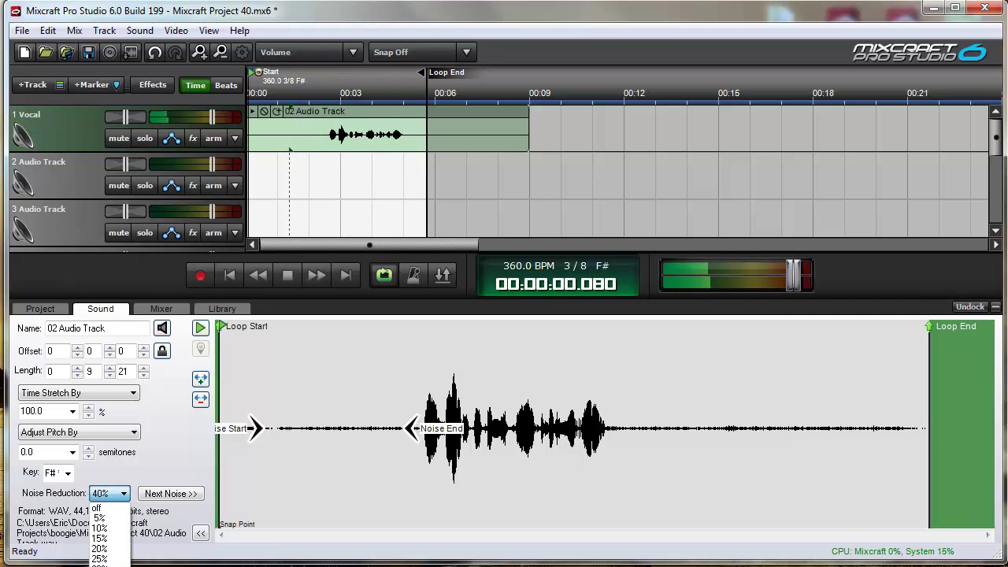
{"action": "left_click", "coordinate": [123, 557]}
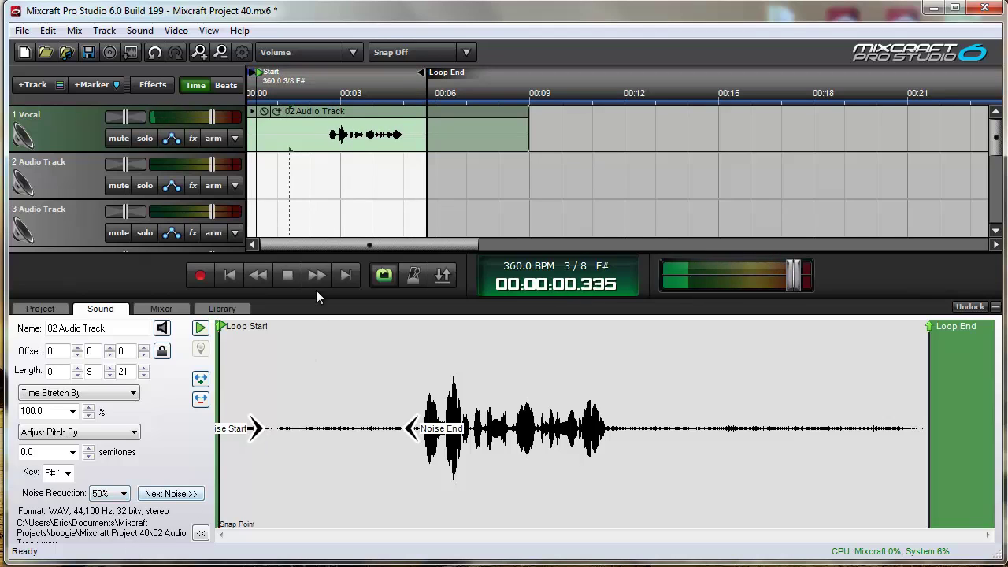
{"action": "left_click", "coordinate": [291, 274]}
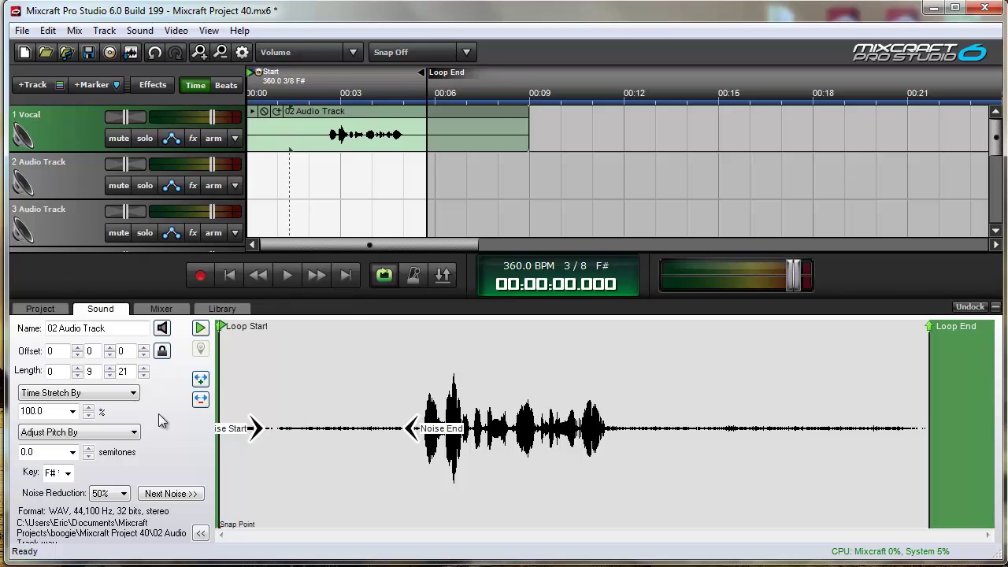
Set noise reduction to 45% and start playback.
{"action": "left_click", "coordinate": [123, 494]}
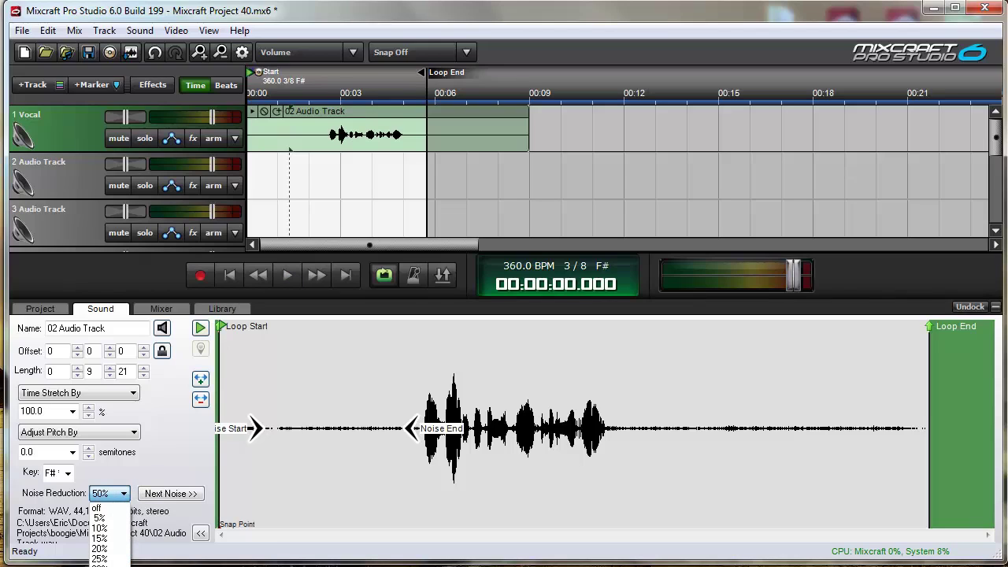
{"action": "left_click", "coordinate": [110, 566]}
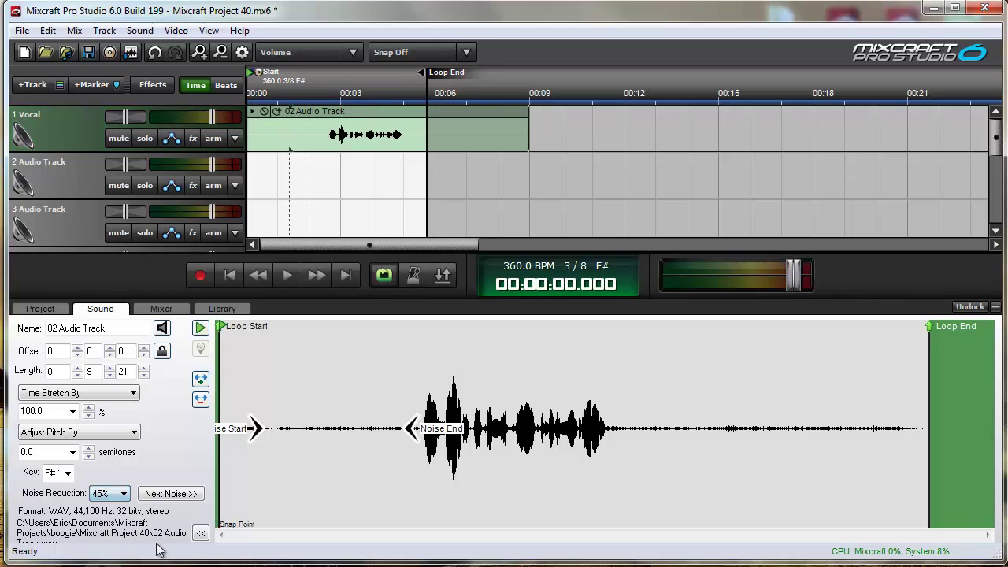
{"action": "left_click", "coordinate": [286, 276]}
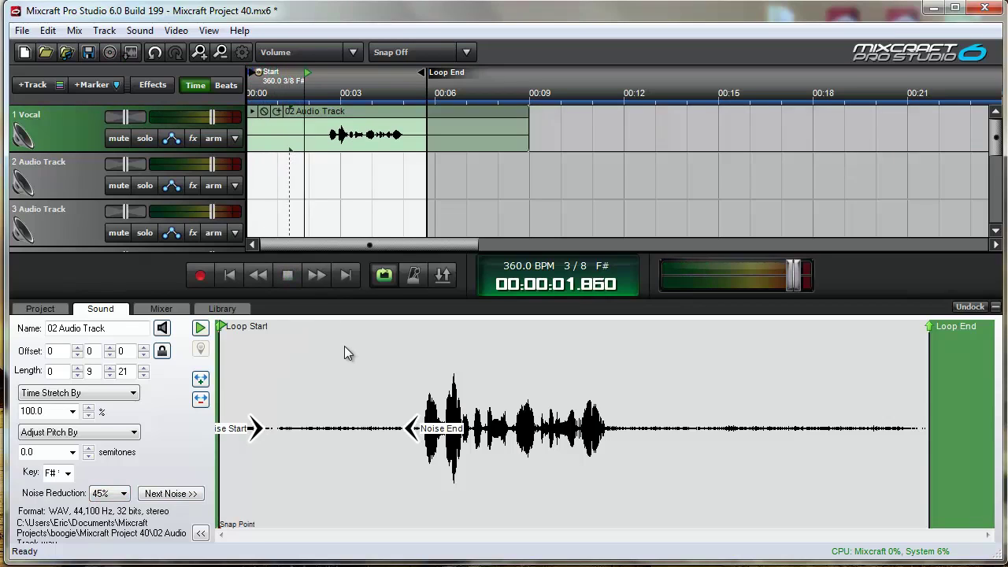
Compare against no noise reduction, return to 45%, and stop playback.
{"action": "left_click", "coordinate": [112, 496]}
{"action": "left_click", "coordinate": [112, 508]}
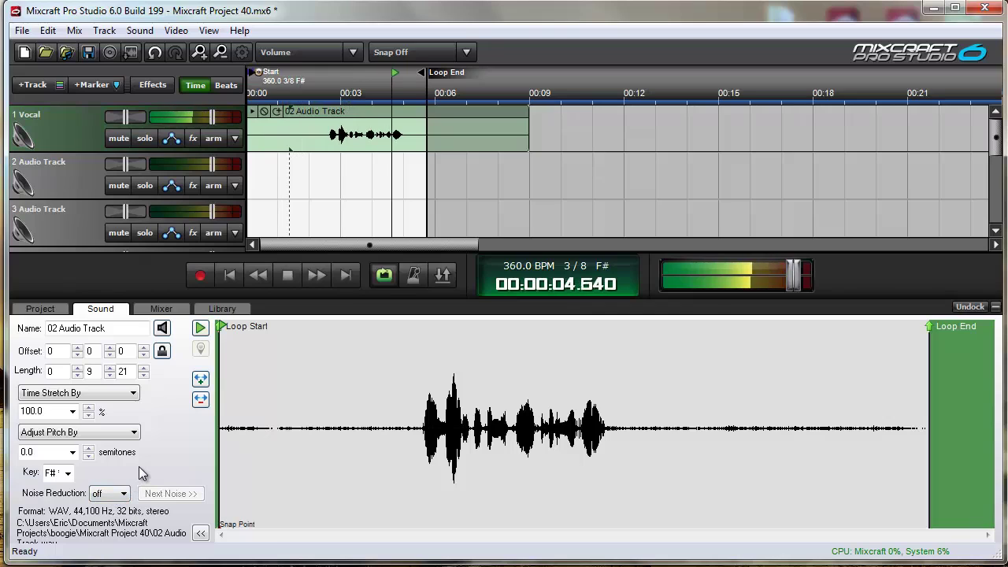
{"action": "left_click", "coordinate": [123, 494]}
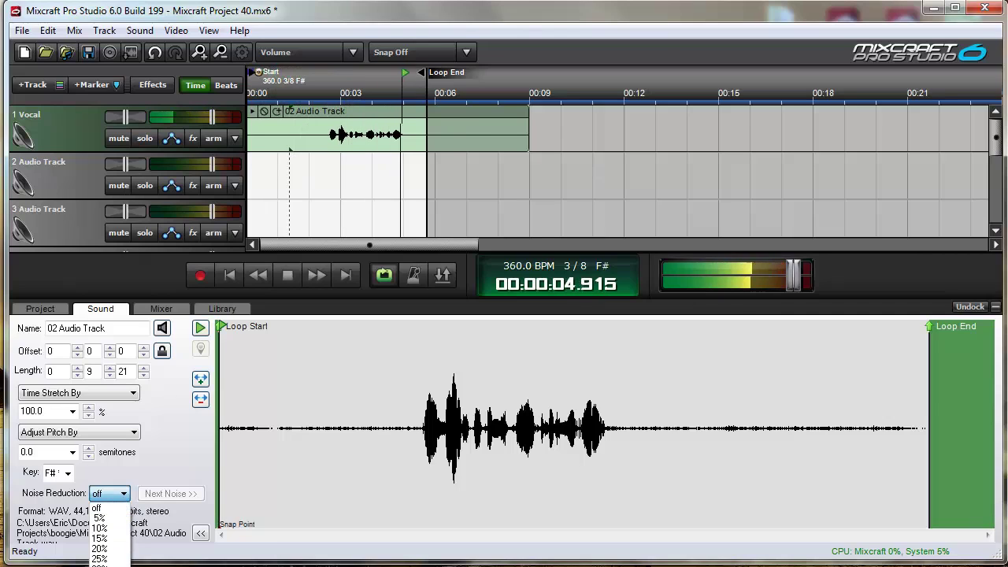
{"action": "left_click", "coordinate": [99, 563]}
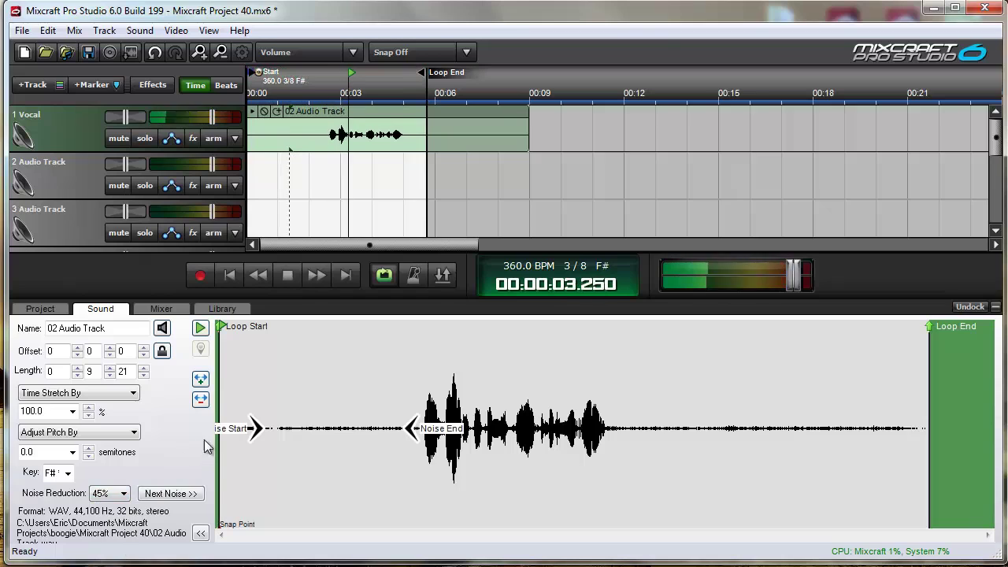
{"action": "left_click", "coordinate": [289, 275]}
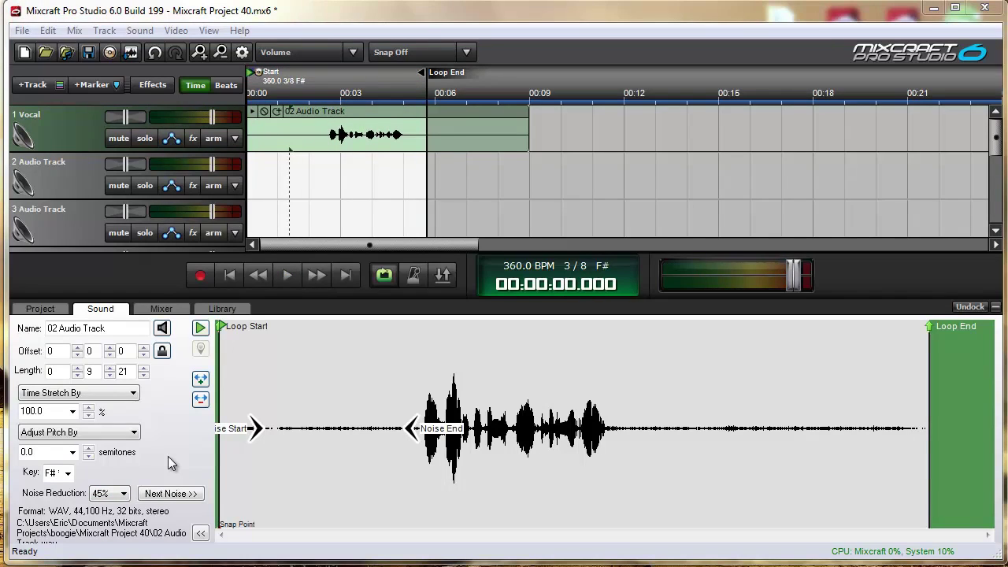